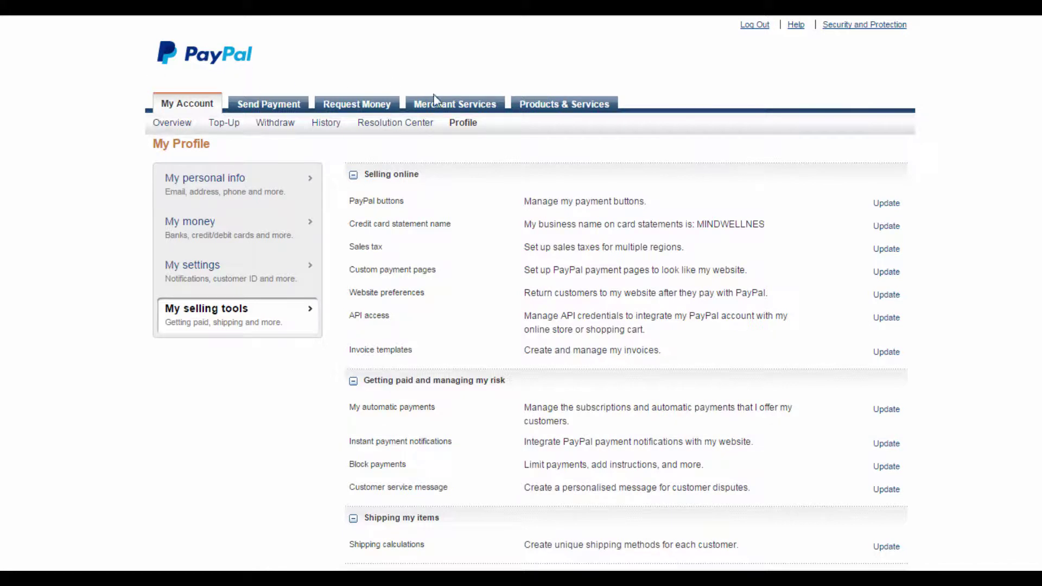
- Open the management page for saved PayPal buttons and start creating a new payment button
mouse_move(470, 123)
click(886, 203)
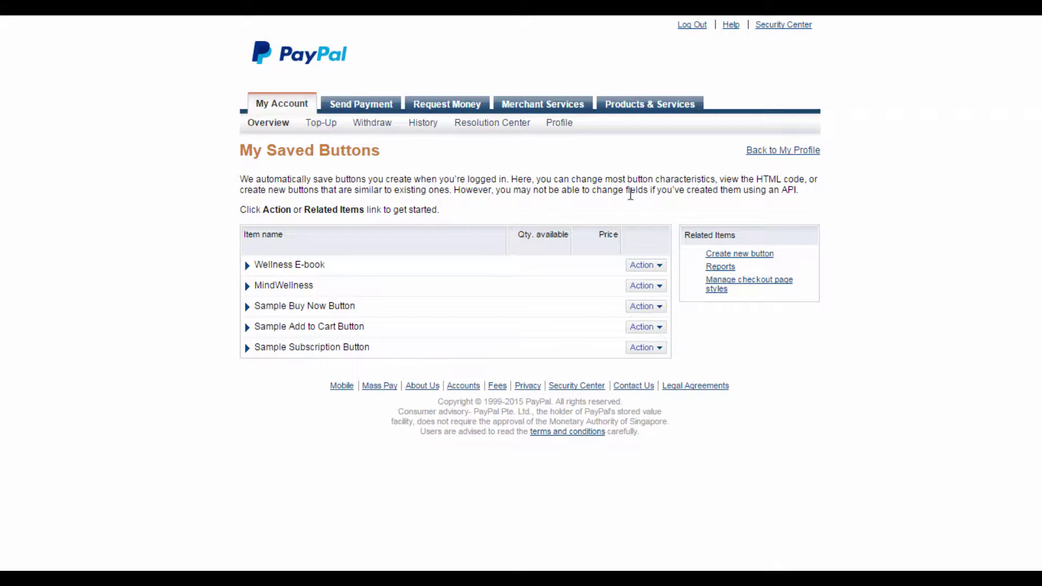
click(759, 260)
scroll(587, 194, down, 2)
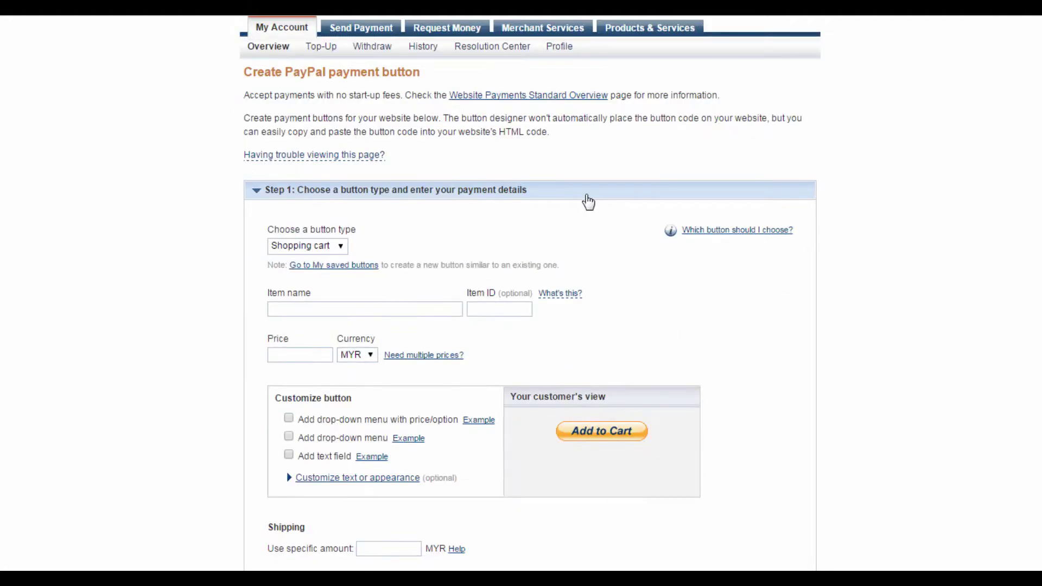
- Set the button type to Subscriptions and enter Wellness Tips as the item name
click(340, 246)
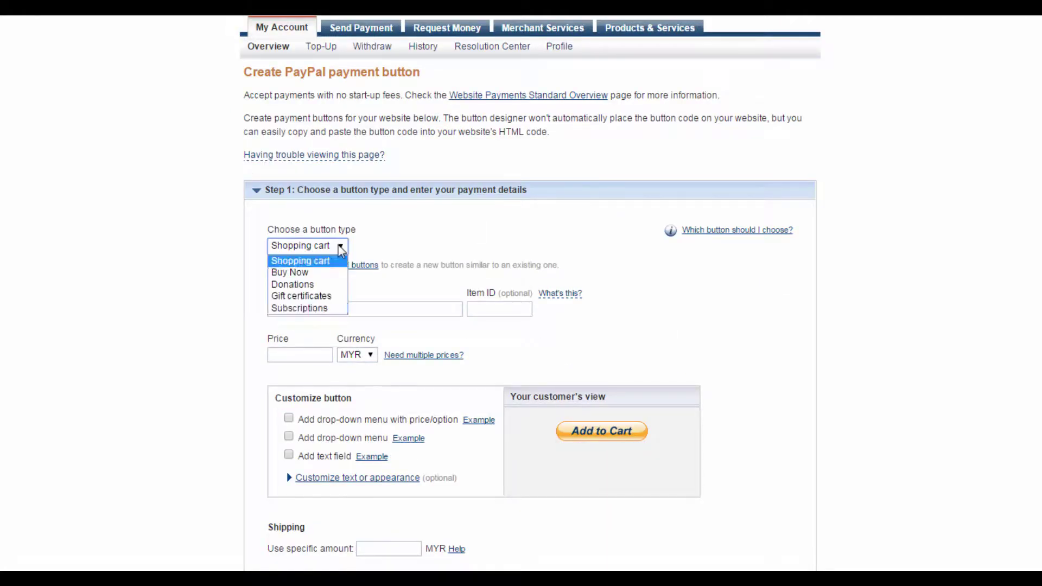
click(329, 309)
click(328, 306)
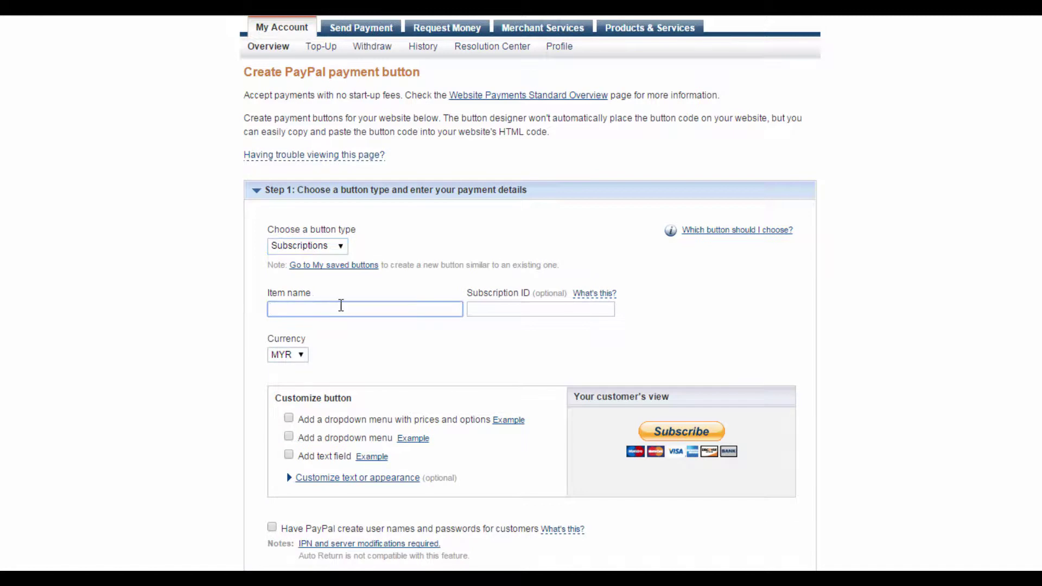
text(Wellness Tips)
click(482, 308)
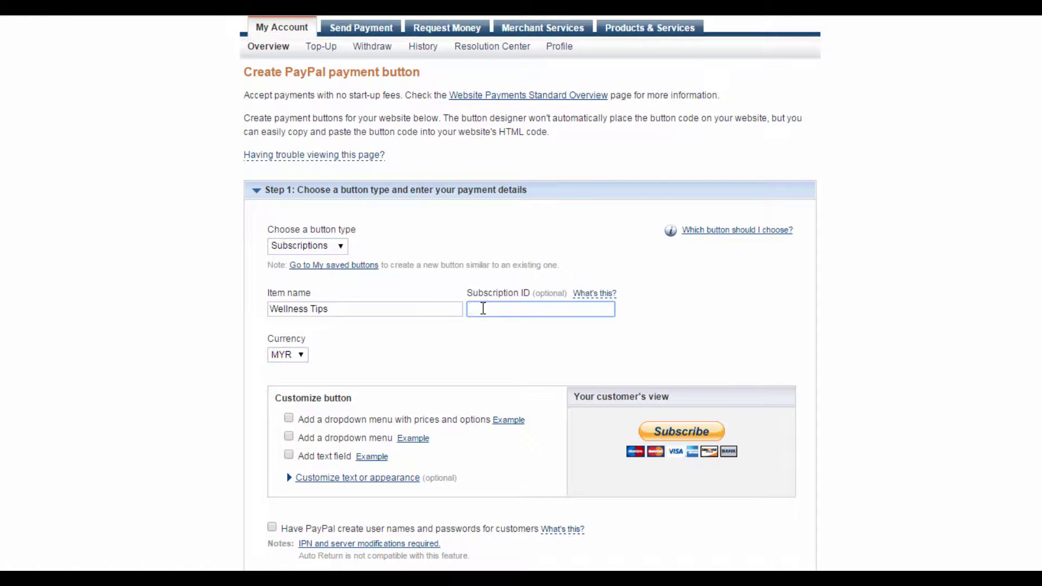
- Set the subscription button's currency to USD
click(301, 356)
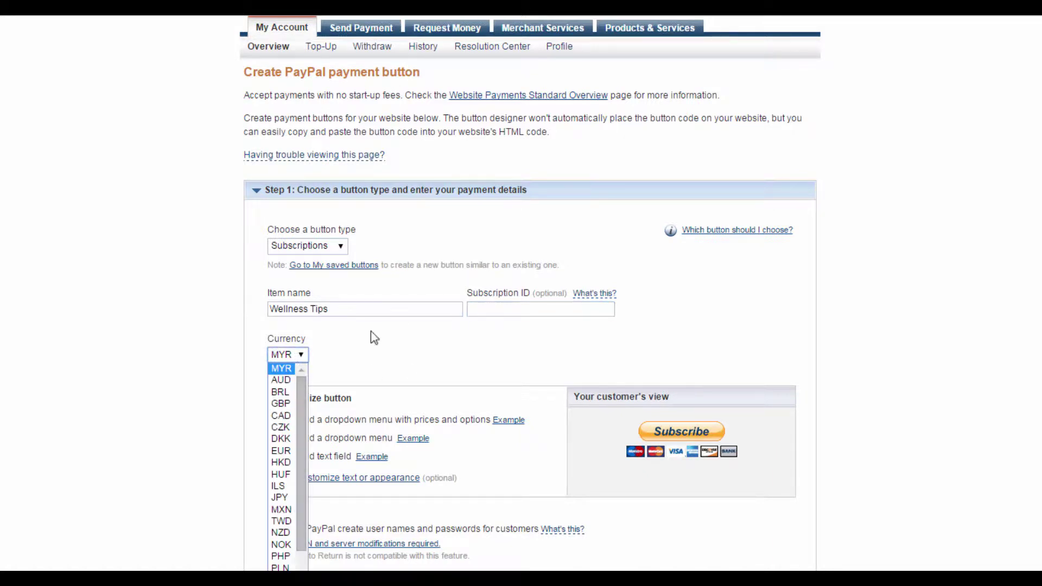
click(322, 345)
scroll(326, 353, down, 3)
click(307, 201)
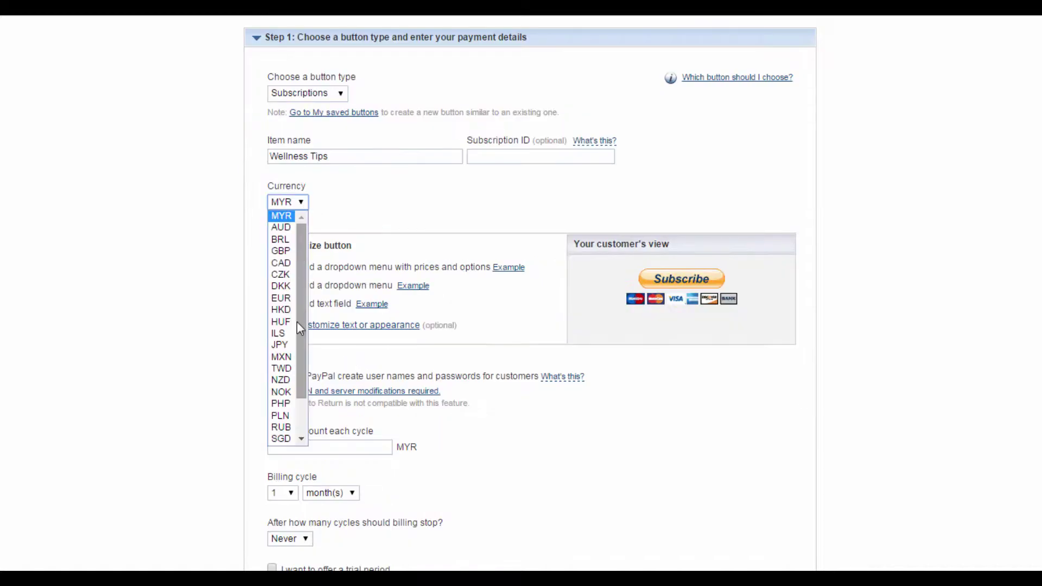
scroll(296, 318, down, 2)
click(283, 443)
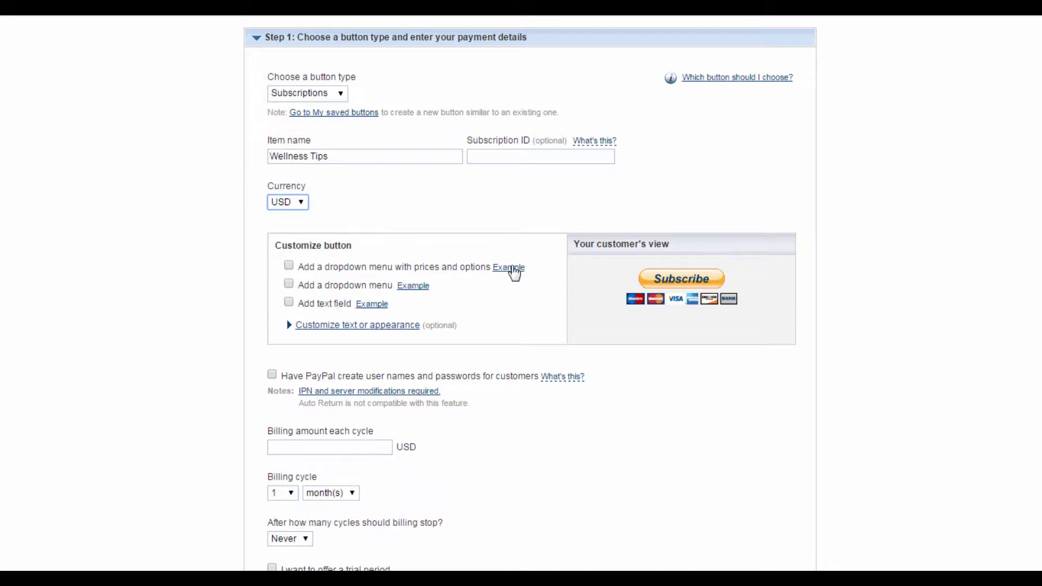
- View the example of a dropdown menu with prices, including its option list, and close it
click(508, 268)
click(85, 128)
click(88, 131)
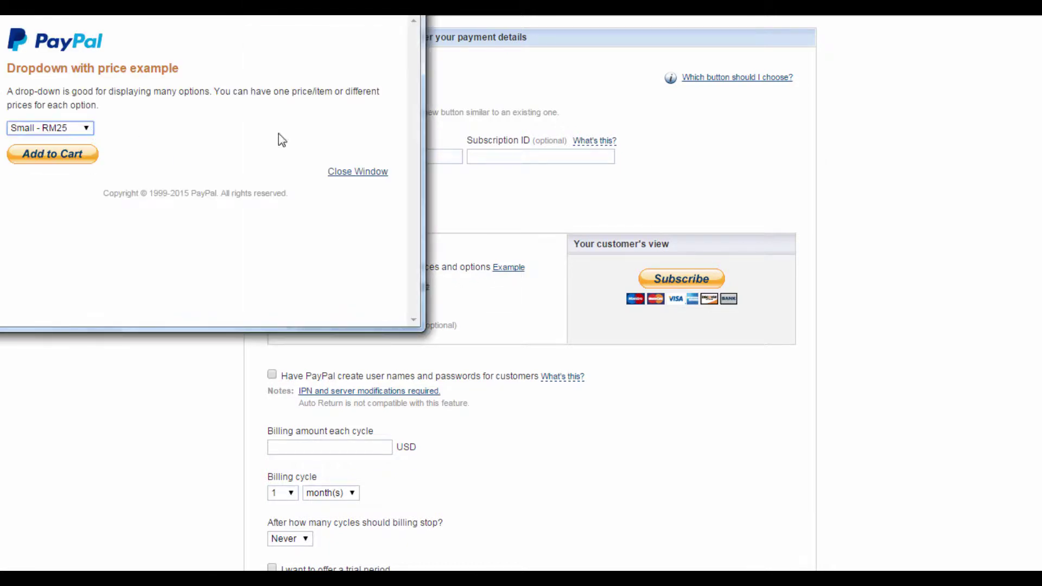
click(372, 173)
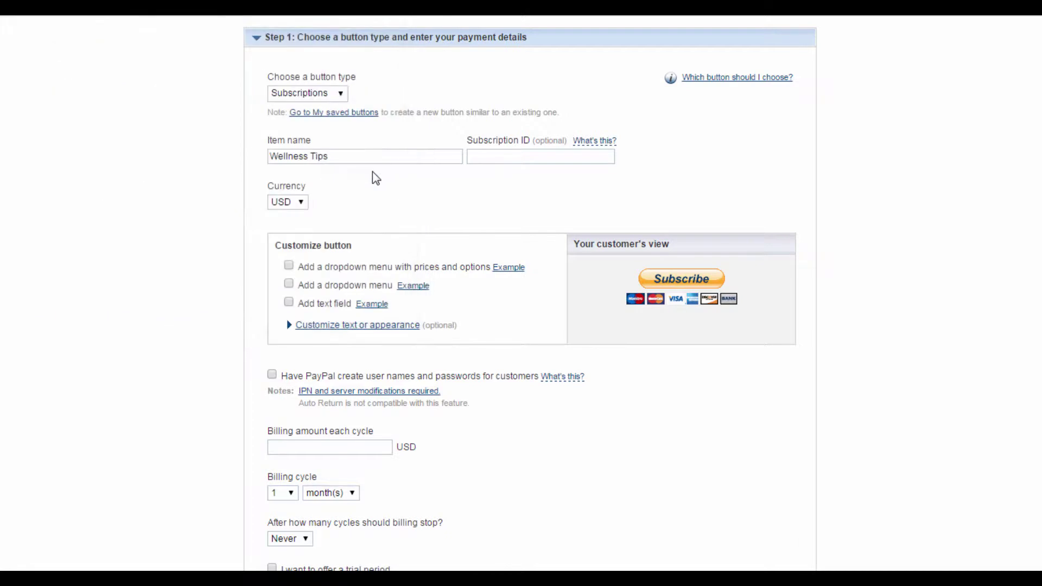
- Add a dropdown menu with prices and options to the button, with the description Payment Options
click(288, 266)
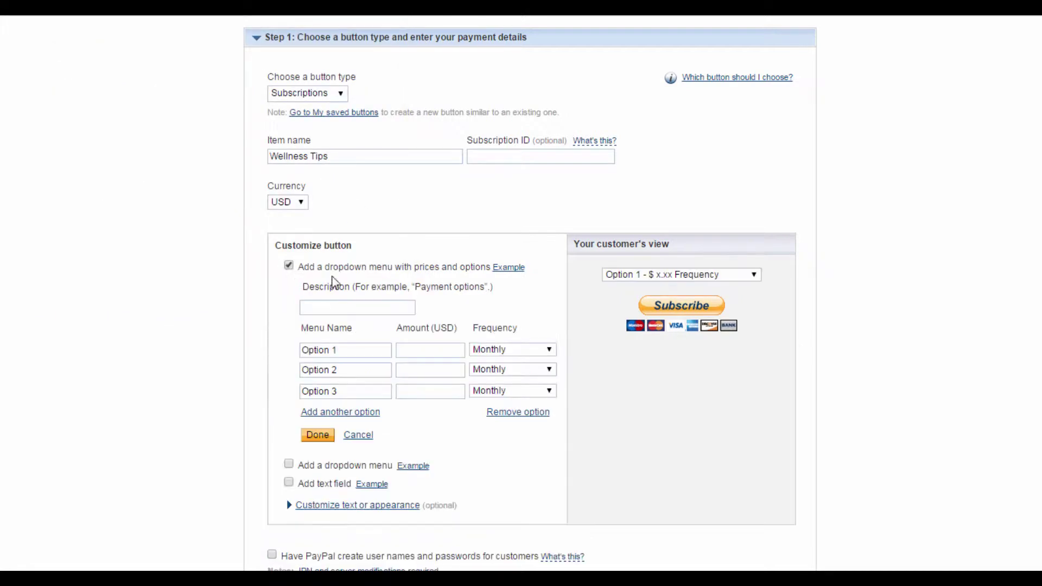
click(351, 310)
text(P)
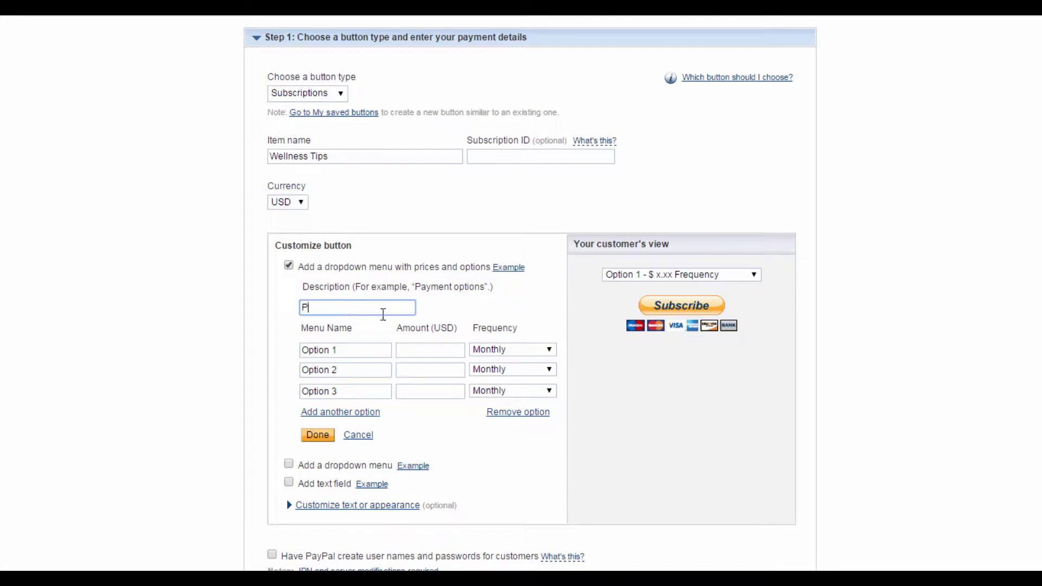
text(ayment Options)
- Name the three dropdown menu options 1 month, 3 months and 6 months
click(365, 350)
text(1 month)
key(Down)
key(Return)
key(Tab)
text(3 months)
key(Tab)
key(BackSpace)
text(6 months)
- Set the 1, 3 and 6 month options to 10, 9 and 7 USD, keep the frequency Monthly, and save the dropdown menu
click(511, 352)
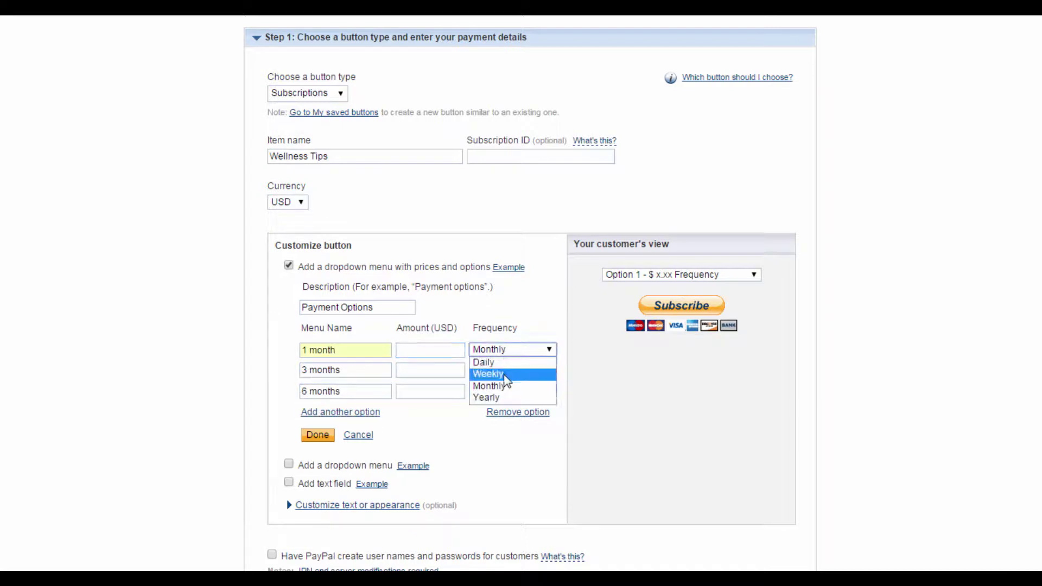
click(537, 386)
click(447, 353)
text(10)
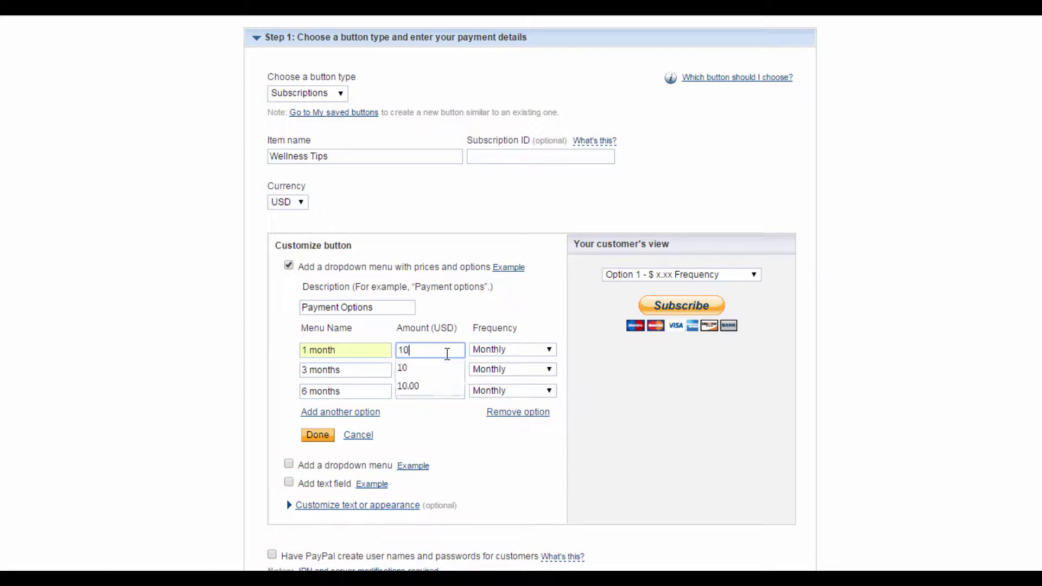
click(446, 368)
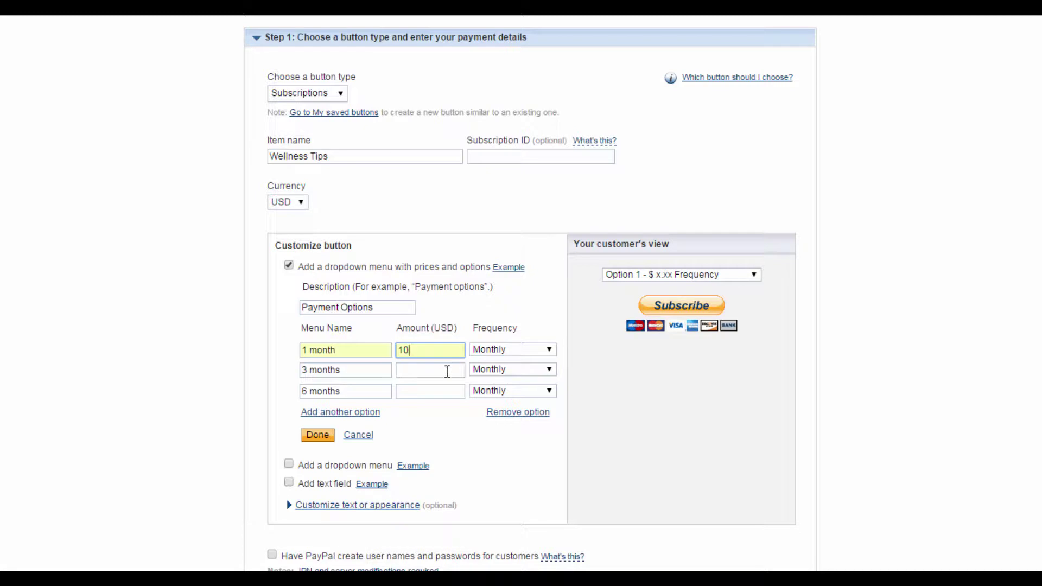
click(454, 375)
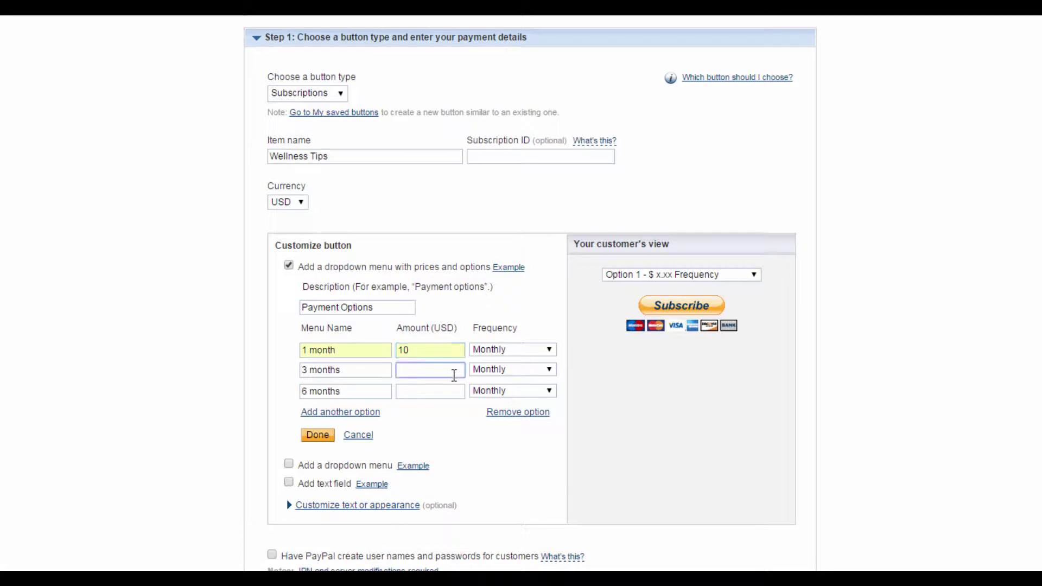
click(452, 373)
text(9)
click(445, 389)
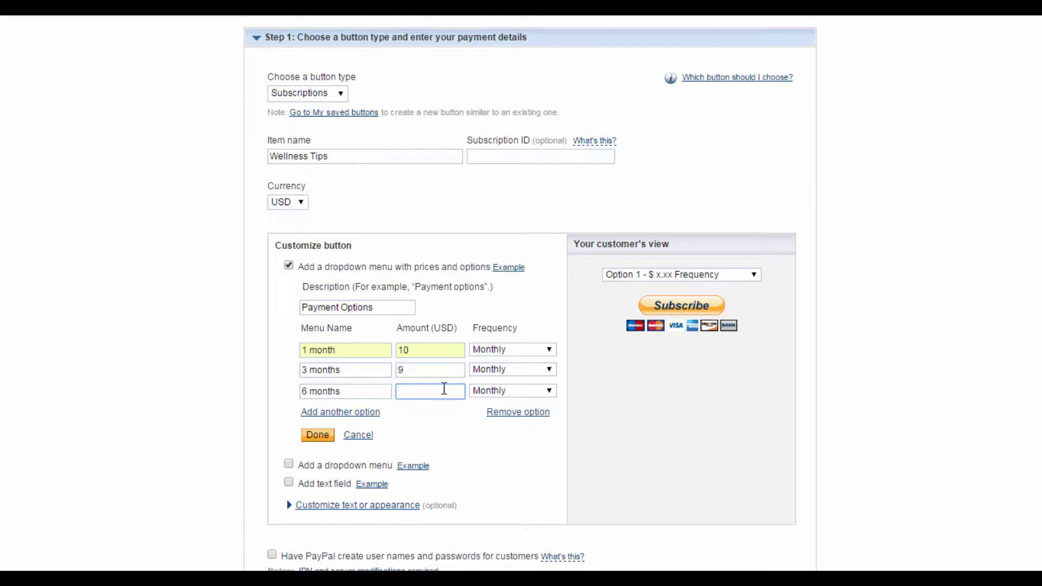
text(7)
click(462, 415)
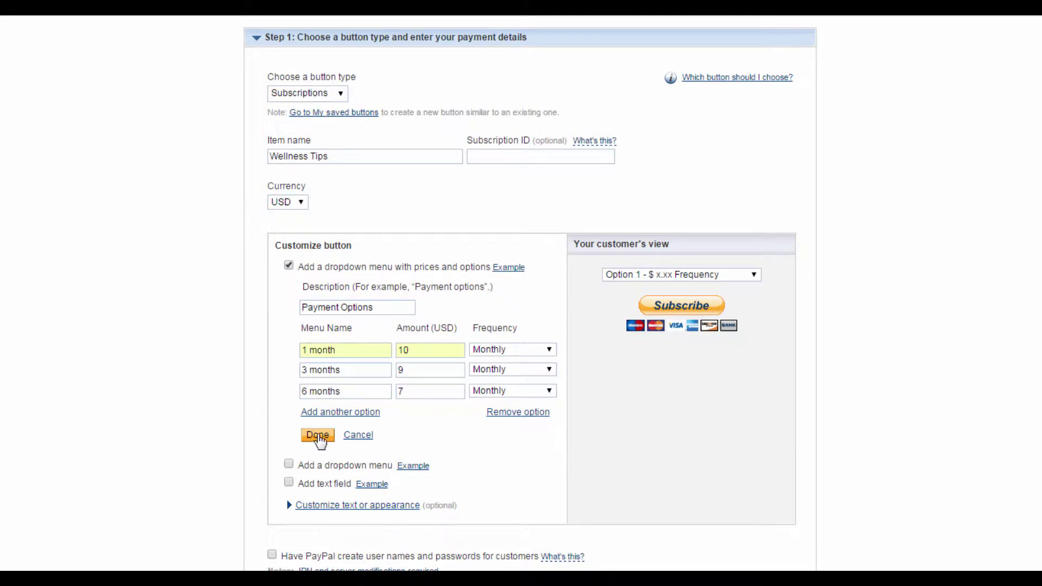
click(318, 436)
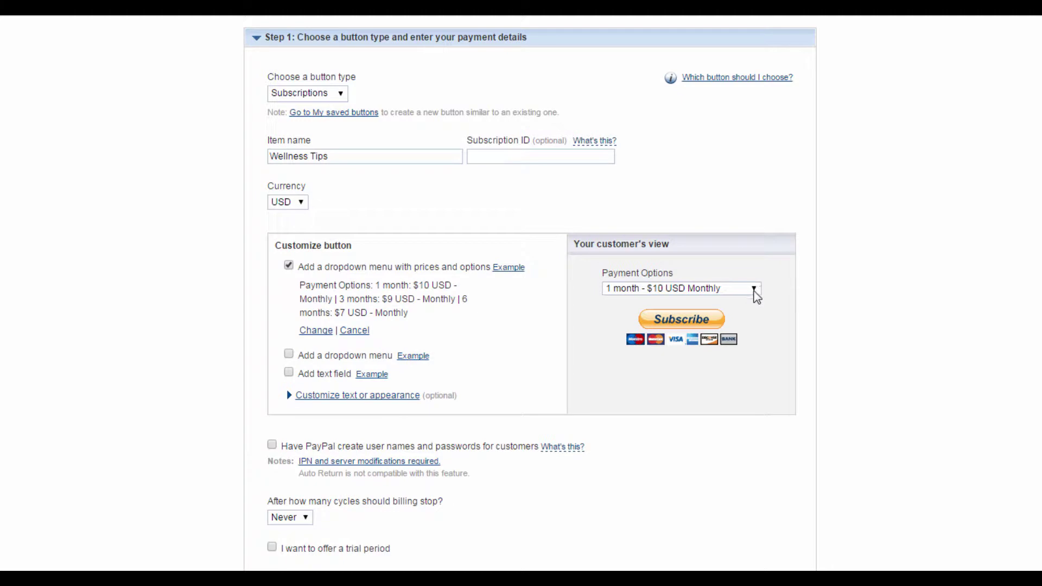
- Check the payment options in the customer's view and look at the text field example
click(755, 293)
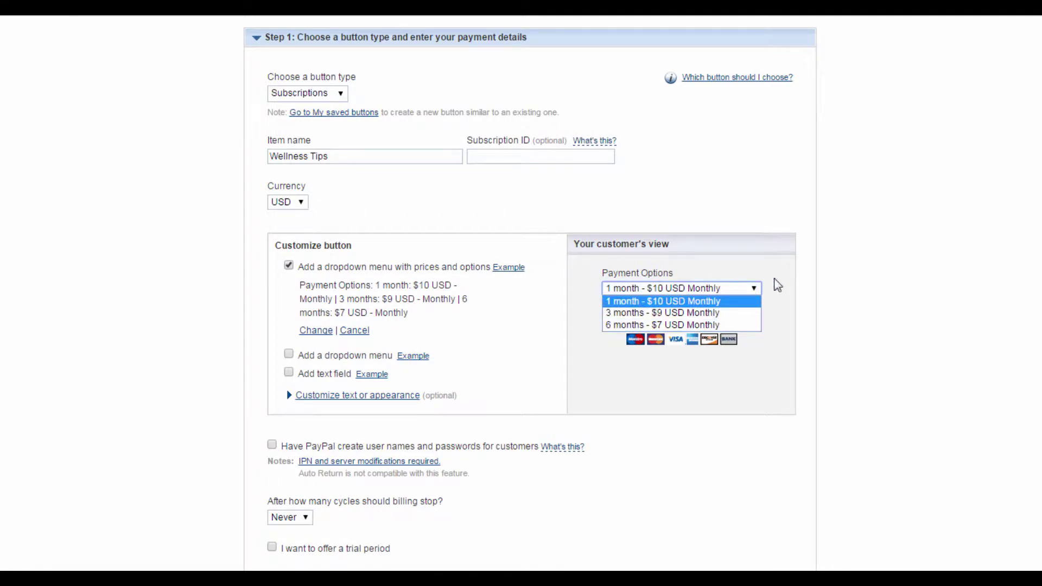
click(757, 292)
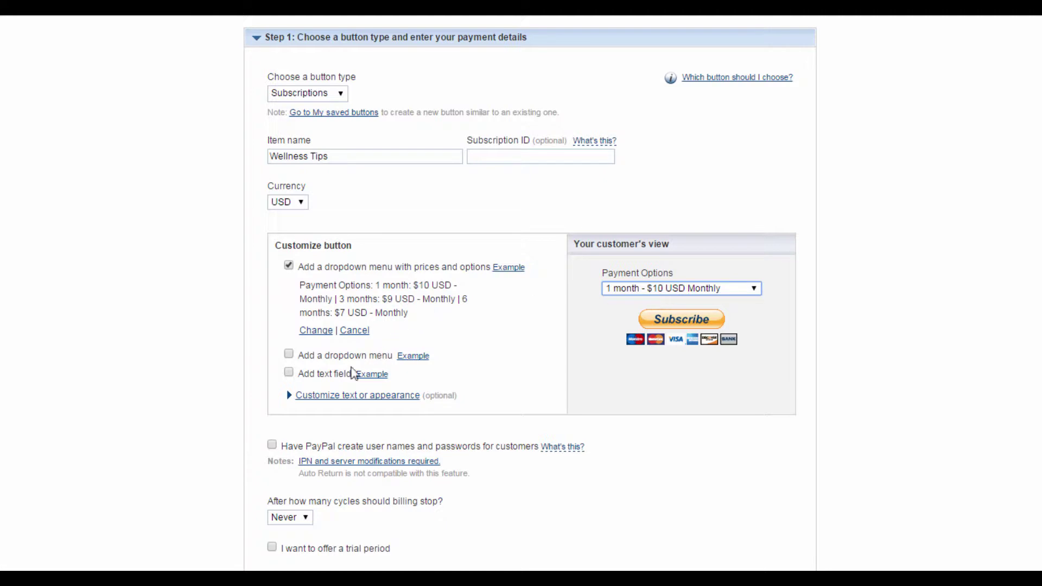
click(382, 380)
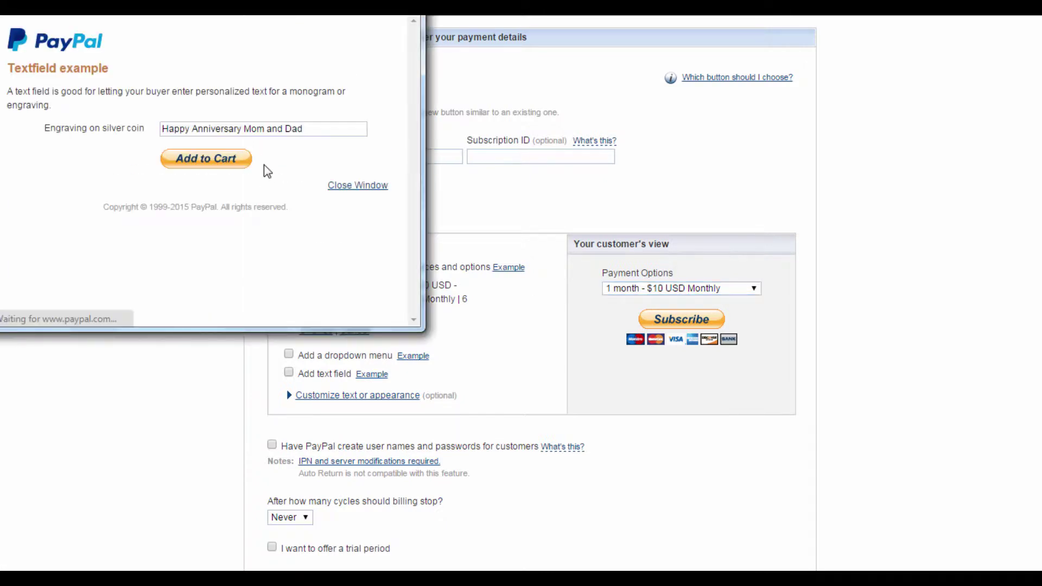
click(352, 186)
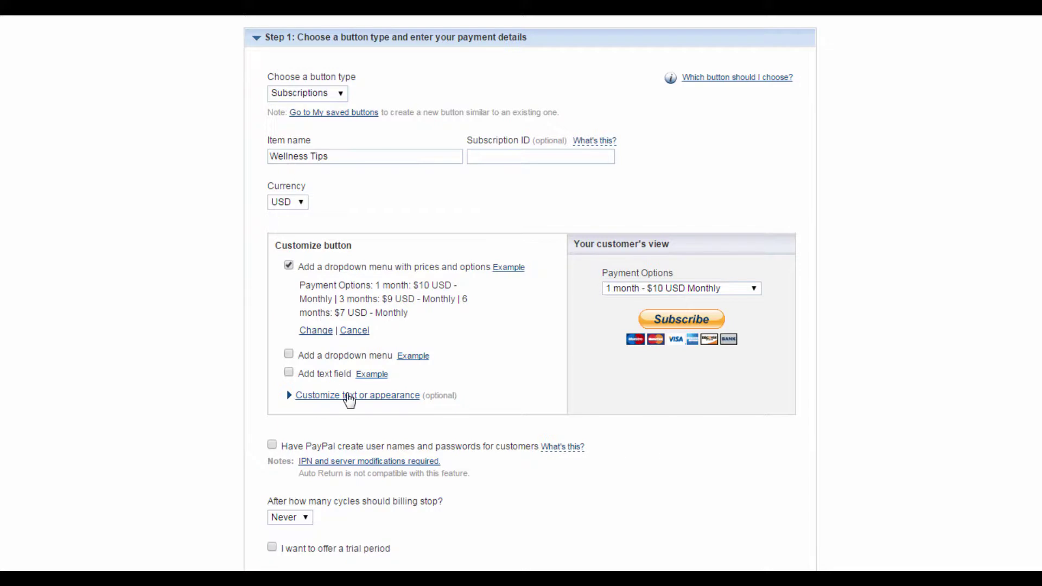
- Expand the button's text and appearance options, try the smaller button, and turn off the credit card logos
click(348, 395)
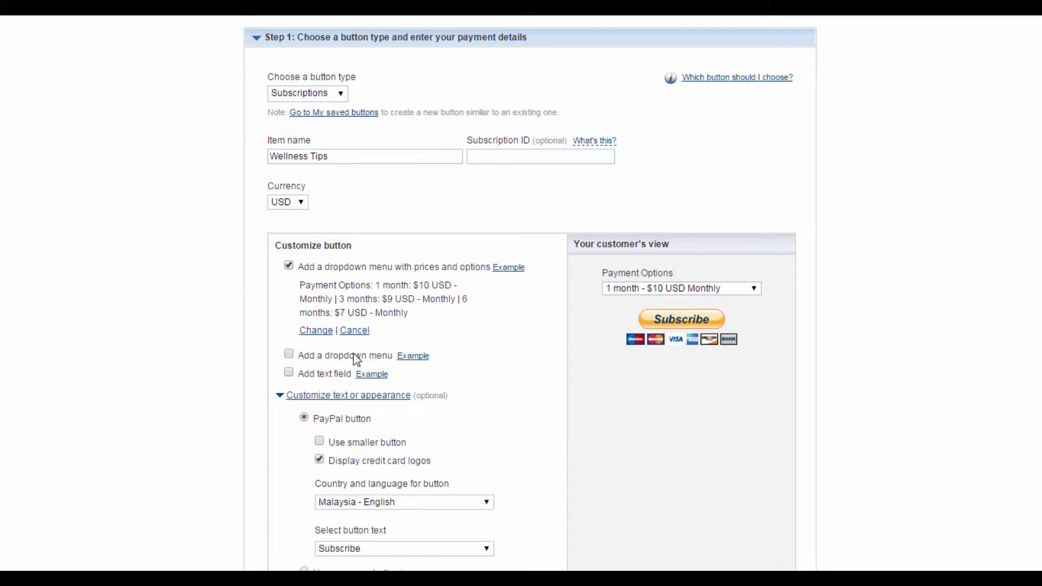
scroll(429, 313, down, 2)
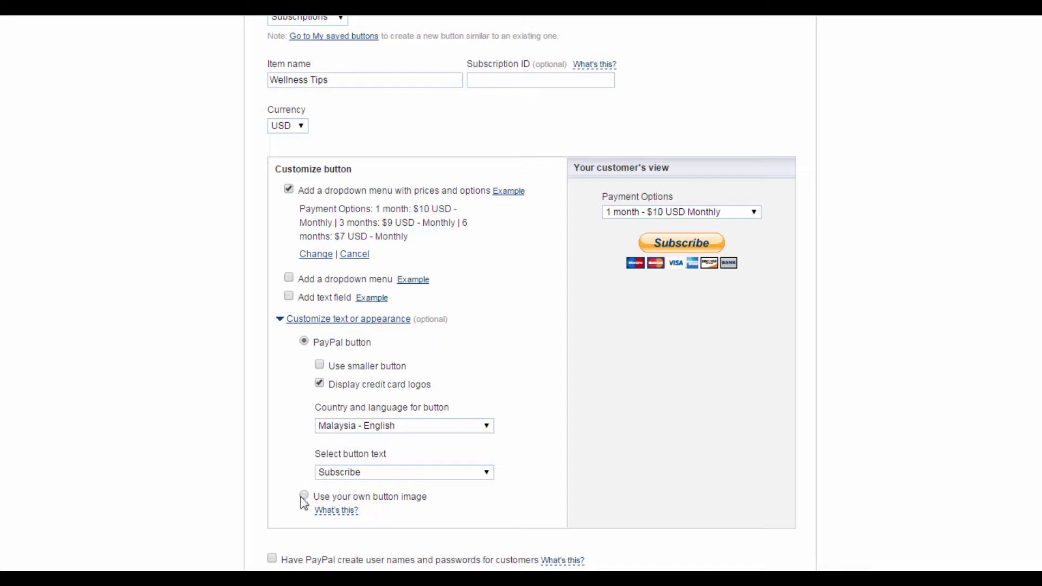
click(320, 365)
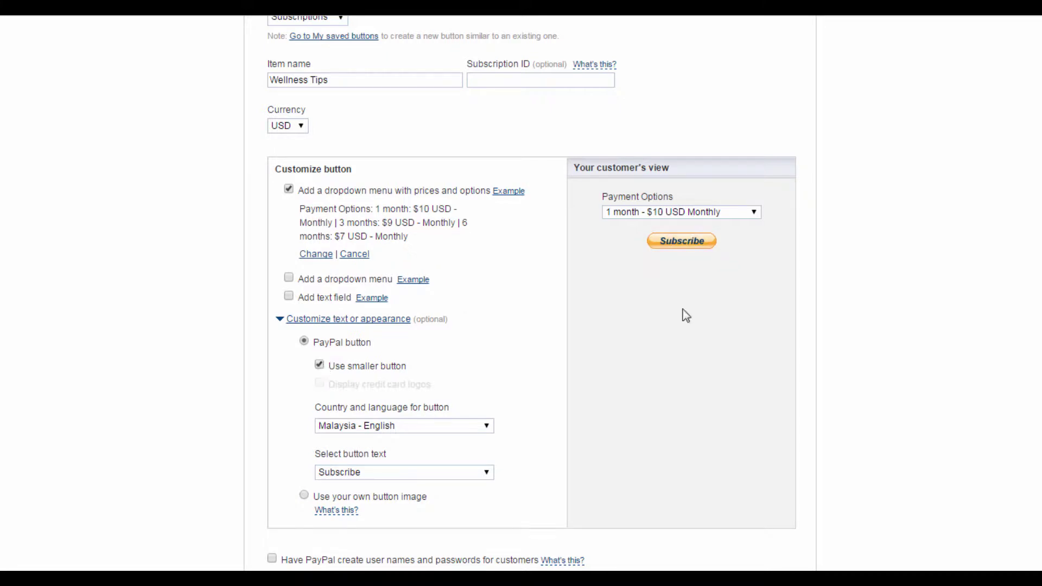
click(319, 365)
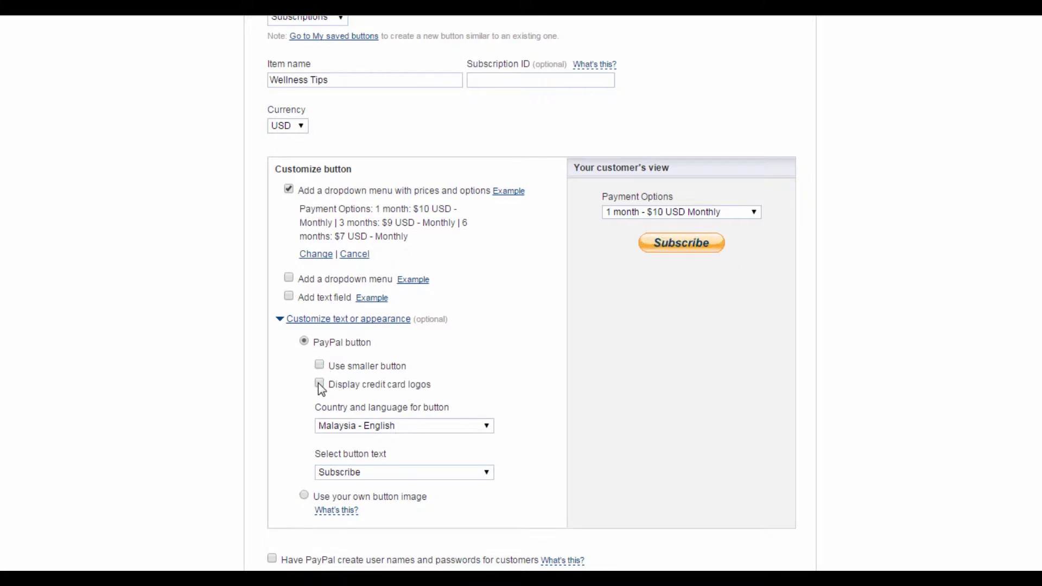
click(319, 383)
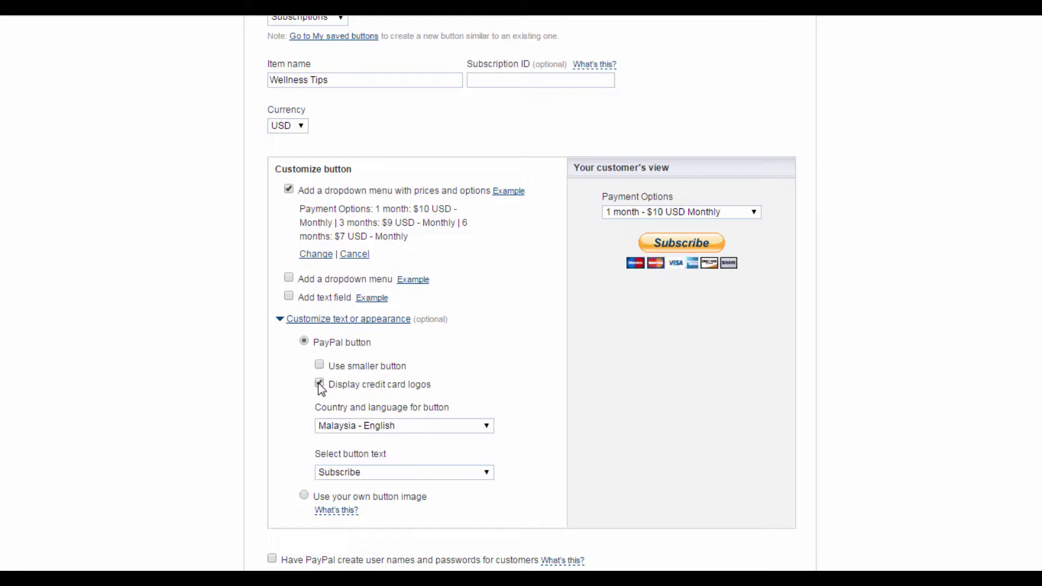
click(319, 384)
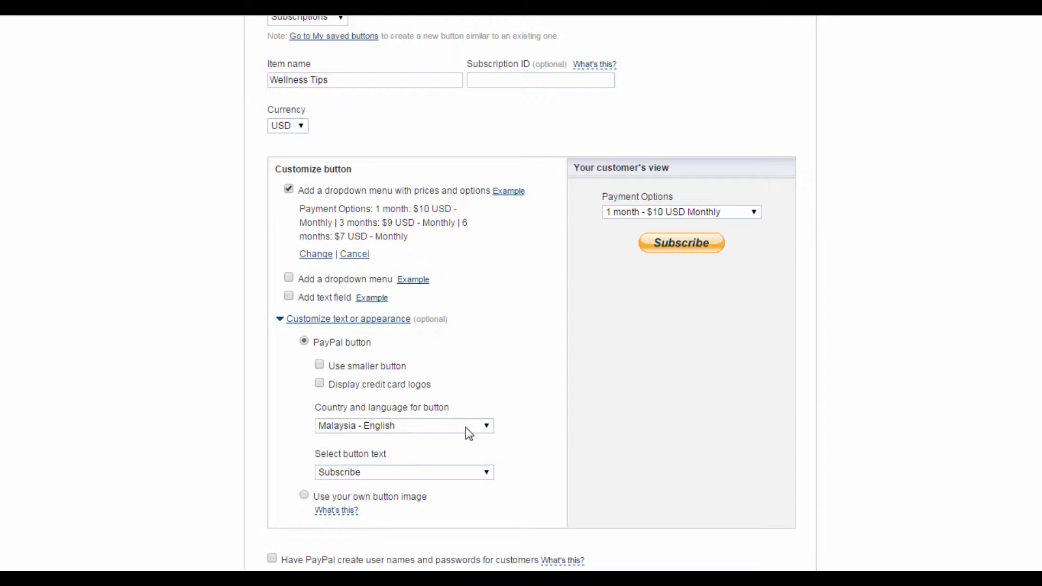
- Set the button's country and language to United States - English and keep Subscribe as its text
click(464, 427)
drag(509, 289, 477, 412)
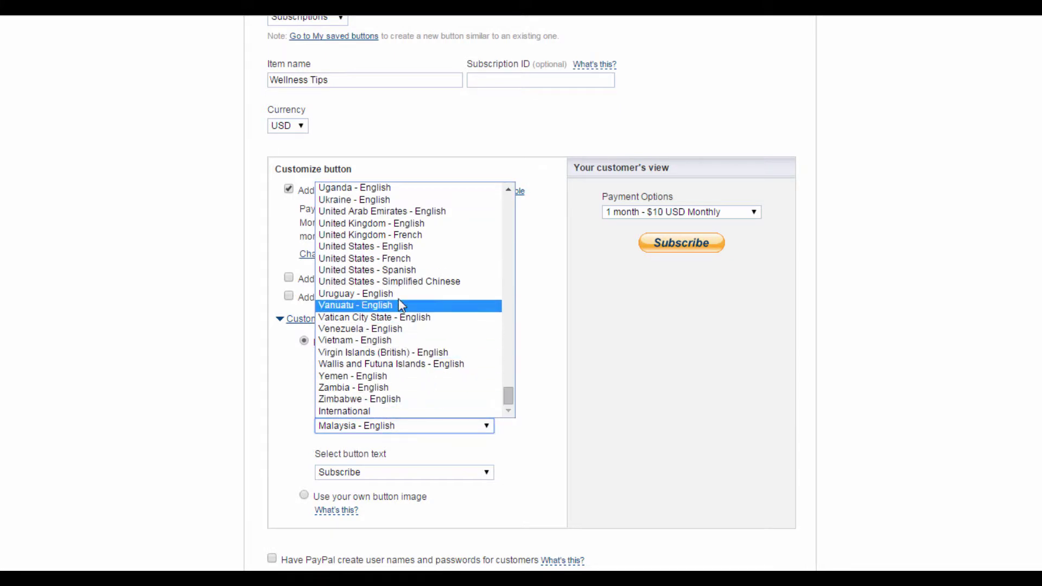
click(383, 247)
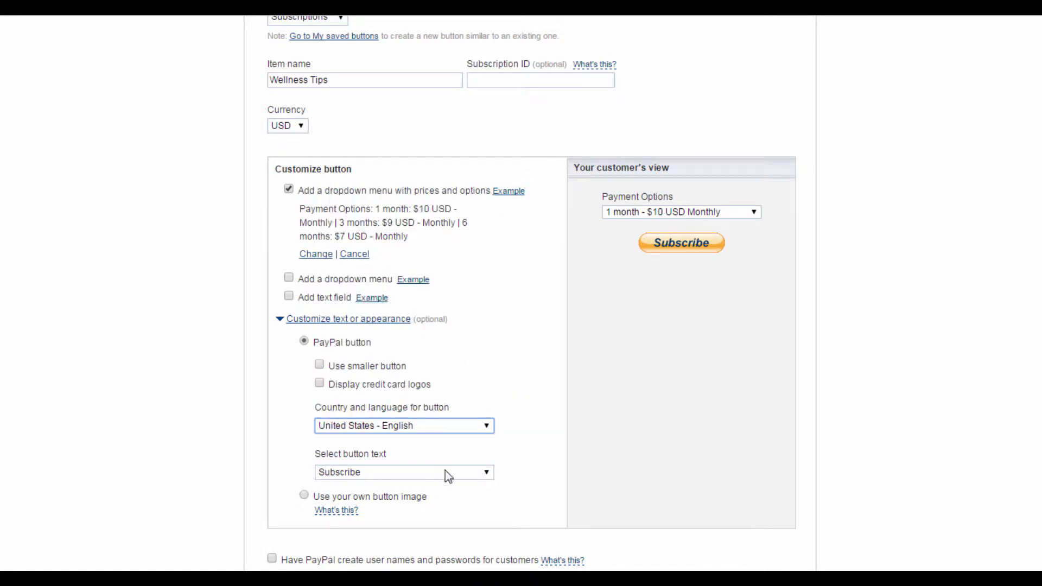
click(488, 472)
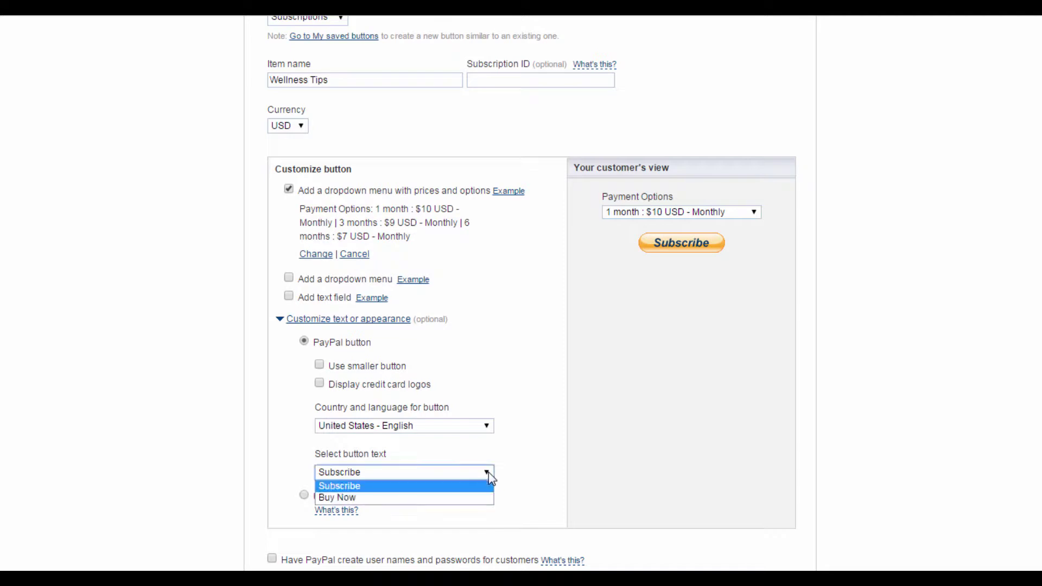
click(468, 487)
- Keep the billing stop setting at Never and enable a trial period for the subscription
scroll(498, 352, down, 3)
mouse_move(573, 417)
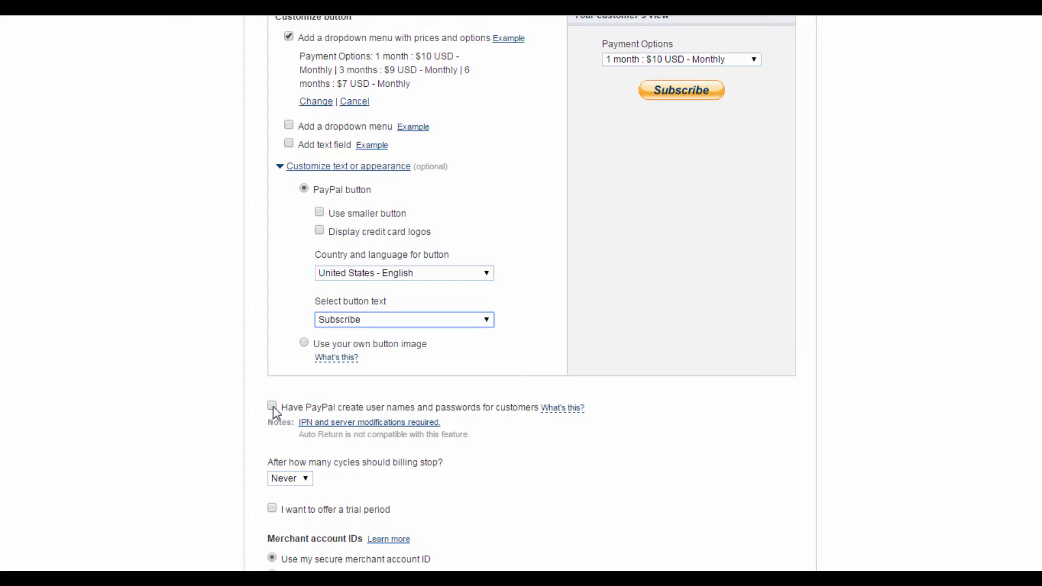
click(307, 480)
click(307, 480)
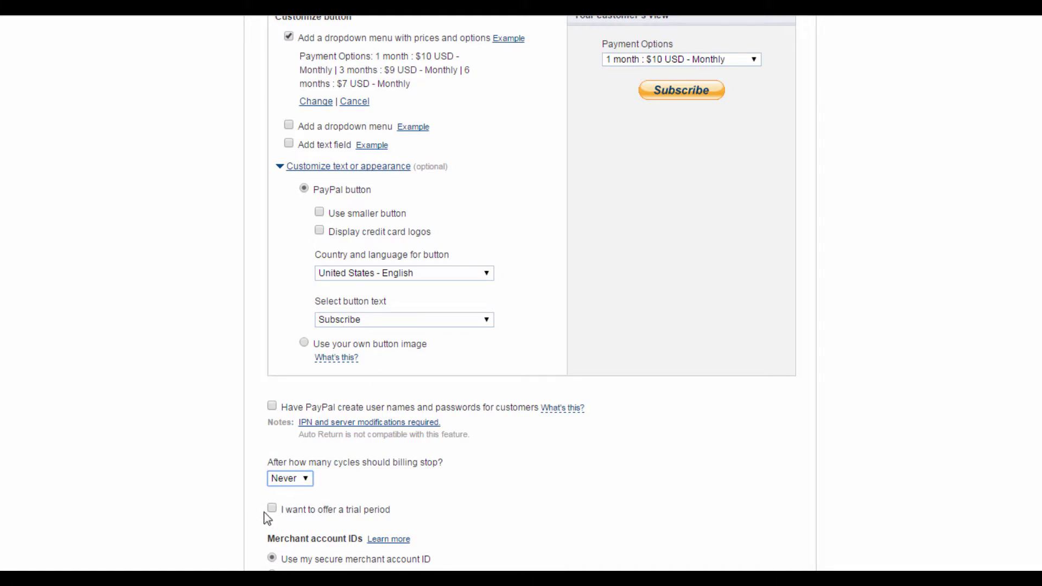
scroll(443, 428, down, 1)
click(275, 433)
scroll(351, 425, down, 4)
scroll(393, 303, up, 1)
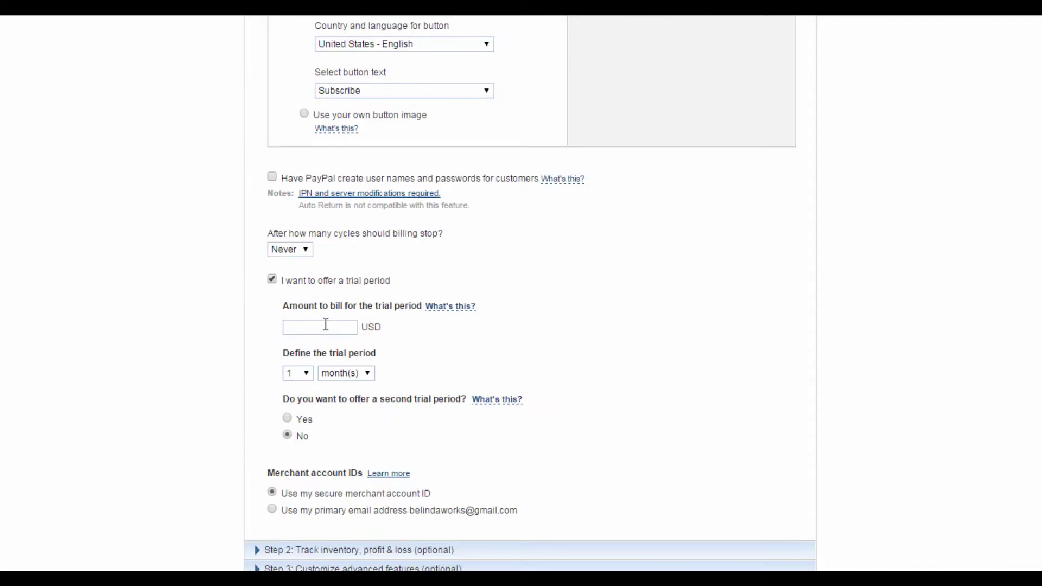
- Turn off the trial period offer for the subscription and review the remaining button settings
click(348, 326)
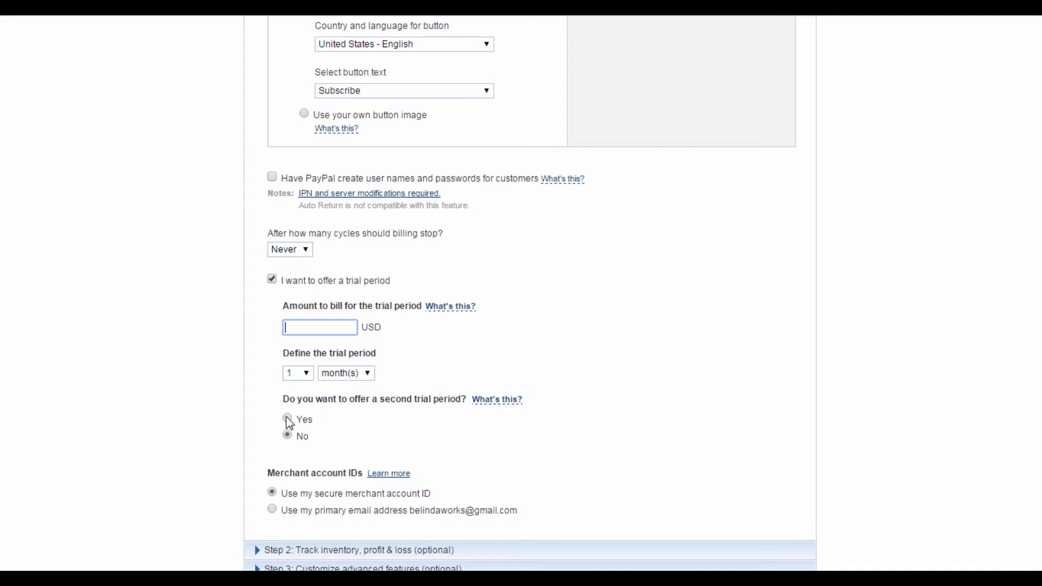
click(272, 279)
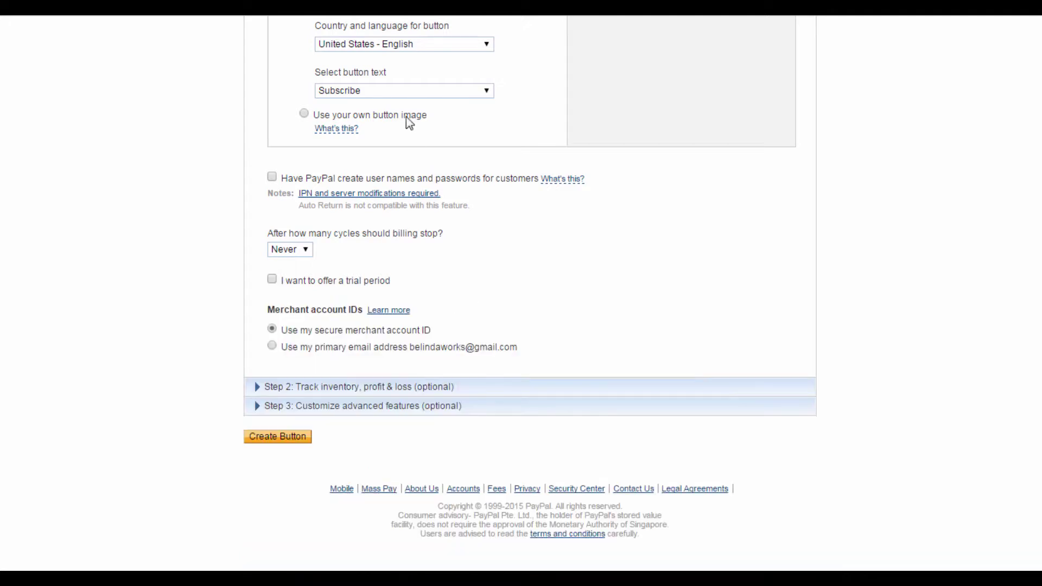
scroll(421, 236, up, 3)
scroll(410, 312, down, 2)
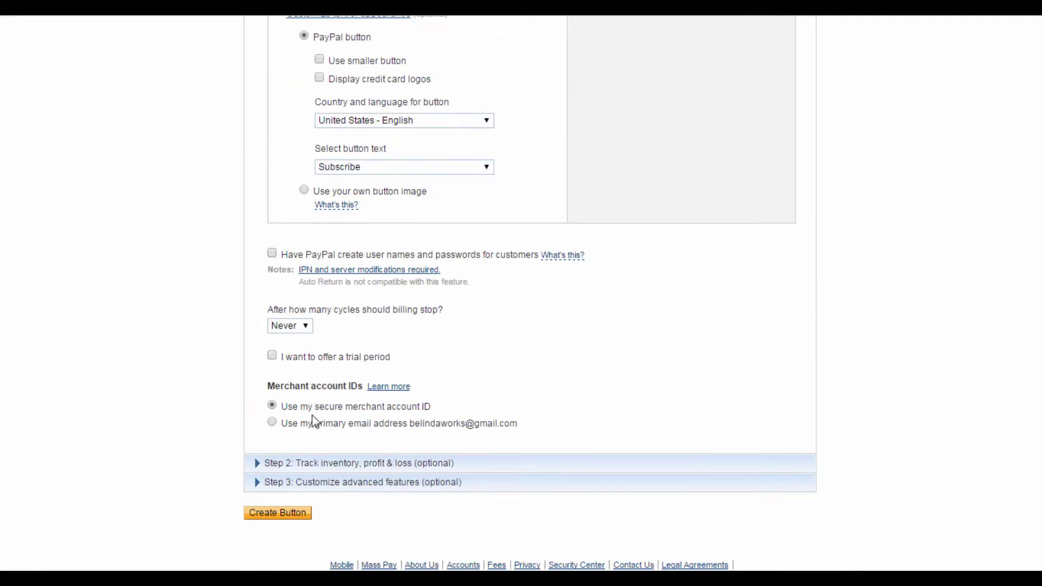
- Expand the optional inventory, profit and loss section and try the Track profit and losses option
click(285, 470)
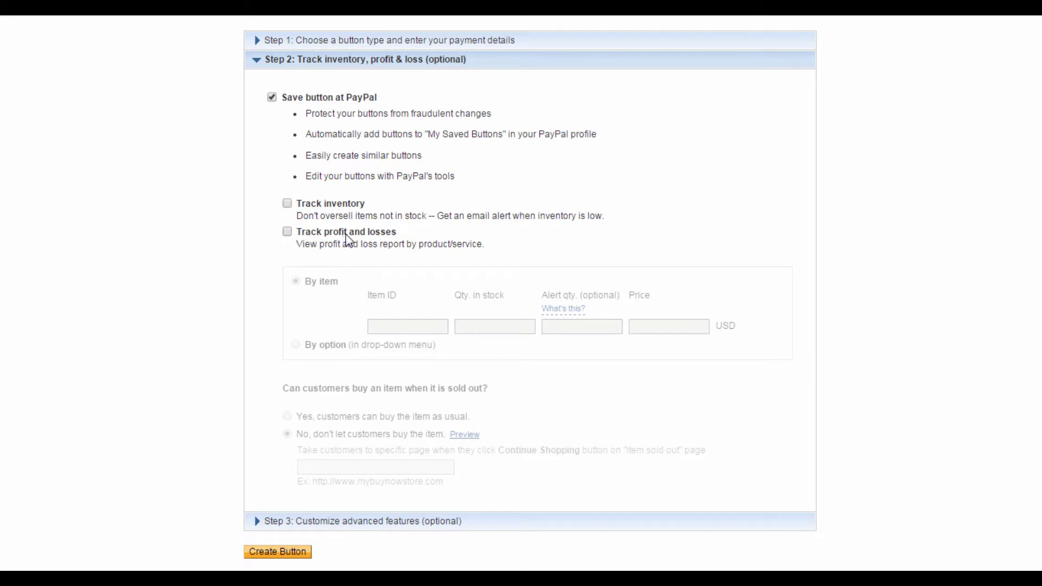
click(287, 232)
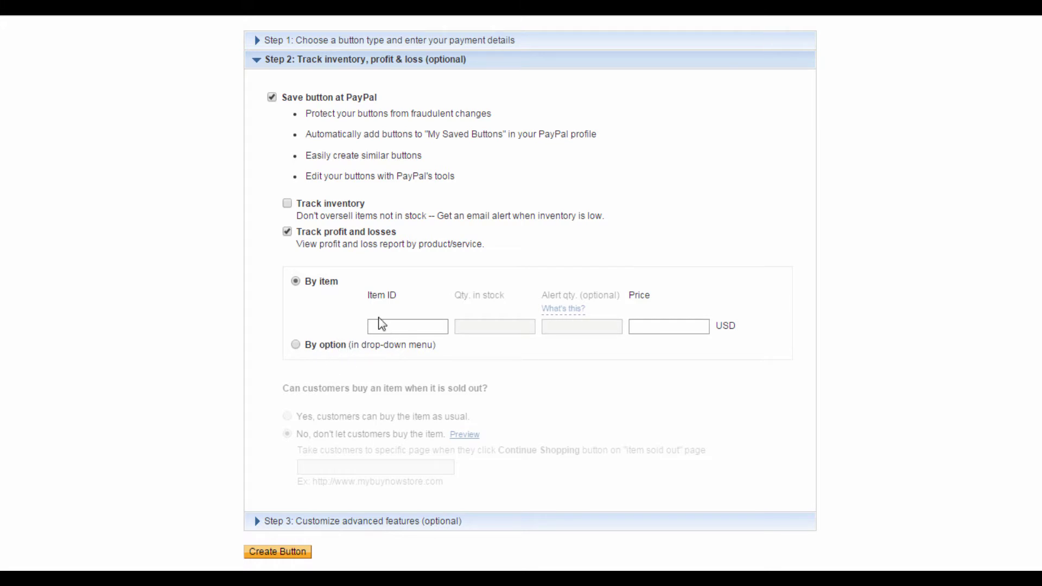
click(288, 231)
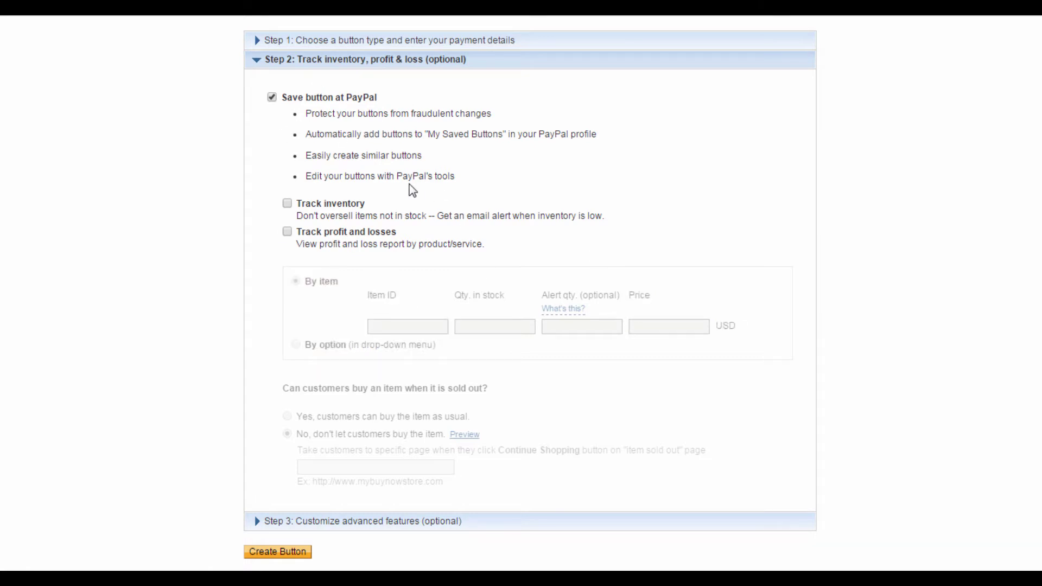
- In the advanced features, set the customer's shipping address requirement to No and create the button
click(342, 523)
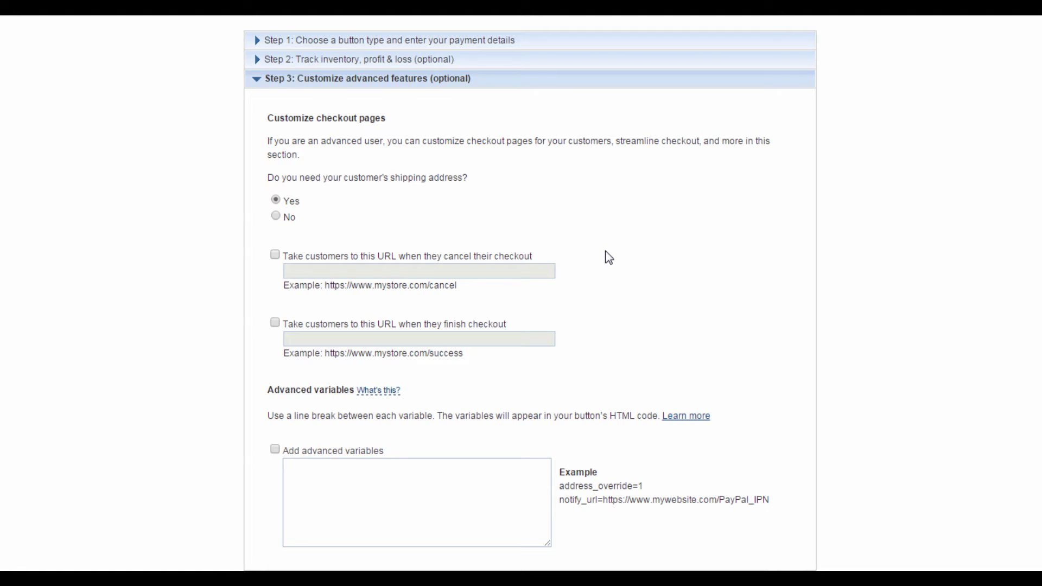
scroll(610, 258, down, 2)
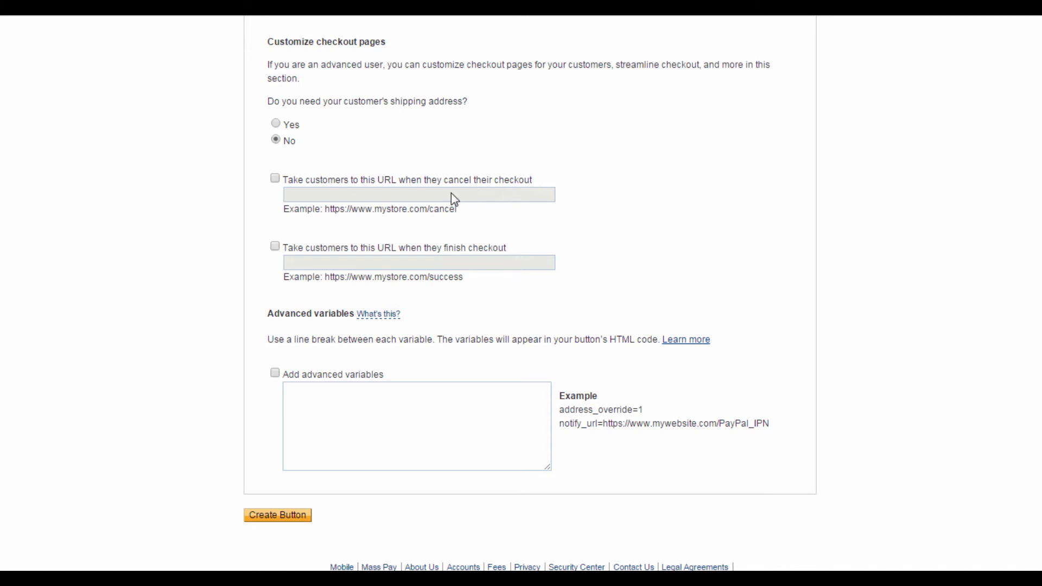
click(303, 522)
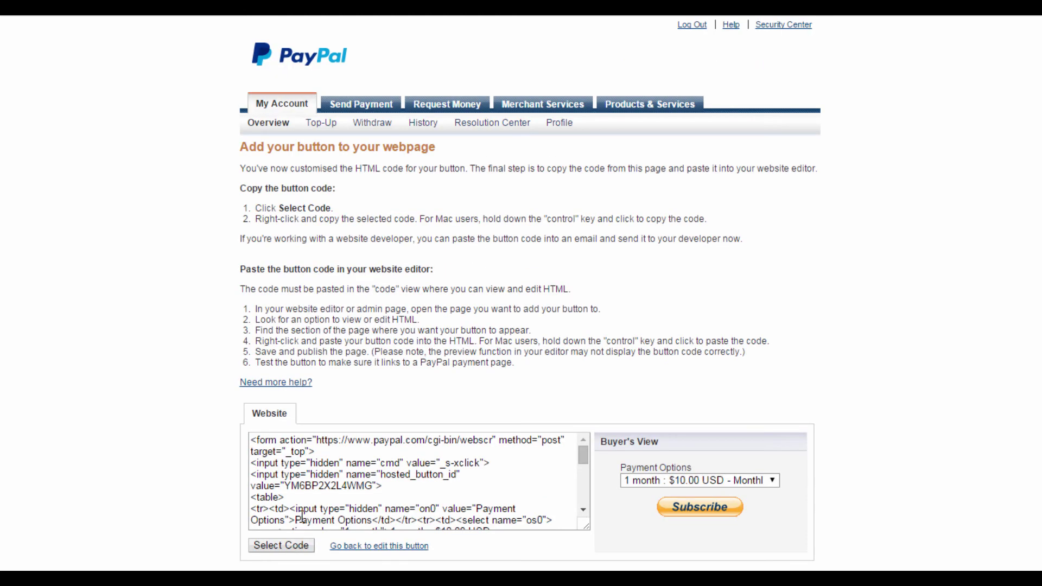
- Select the generated website HTML code of the subscription button and copy it
scroll(491, 371, down, 2)
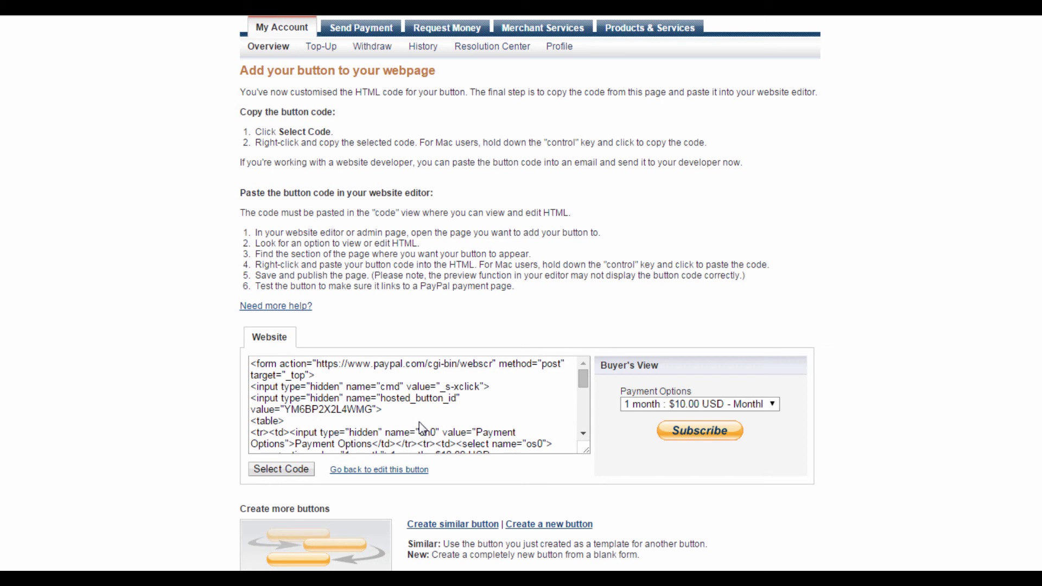
click(268, 470)
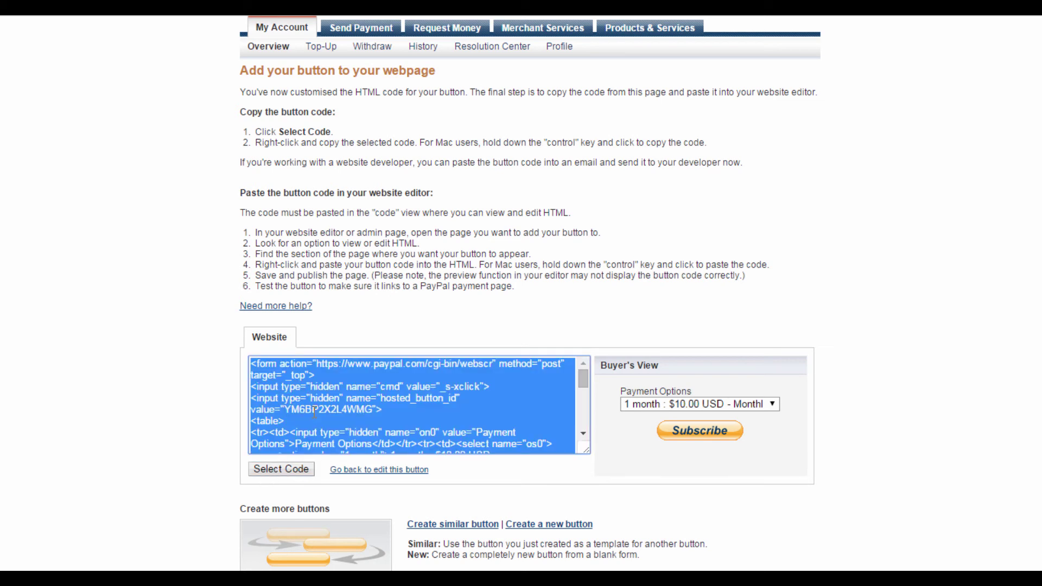
right_click(326, 395)
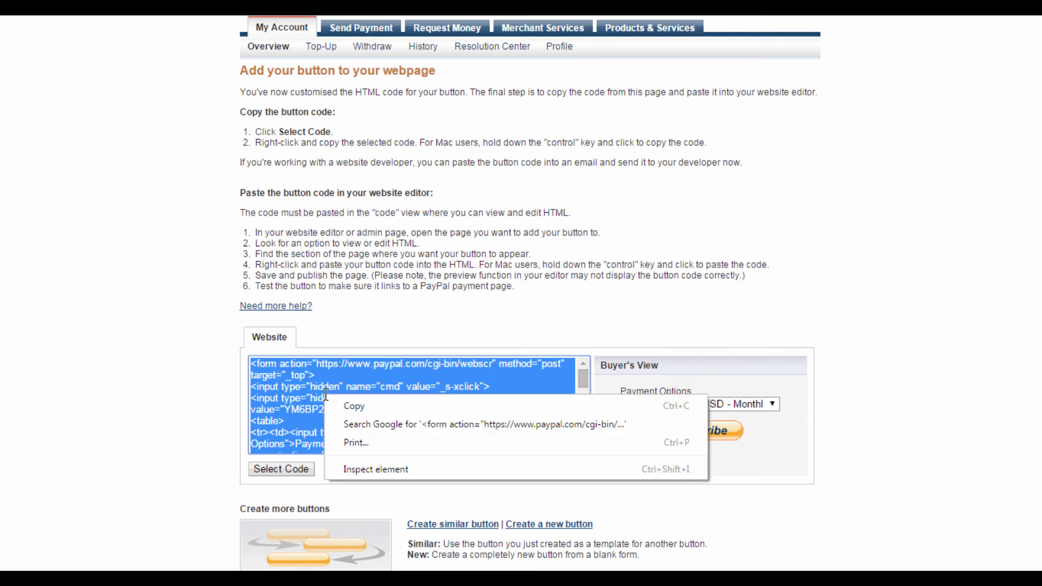
click(339, 401)
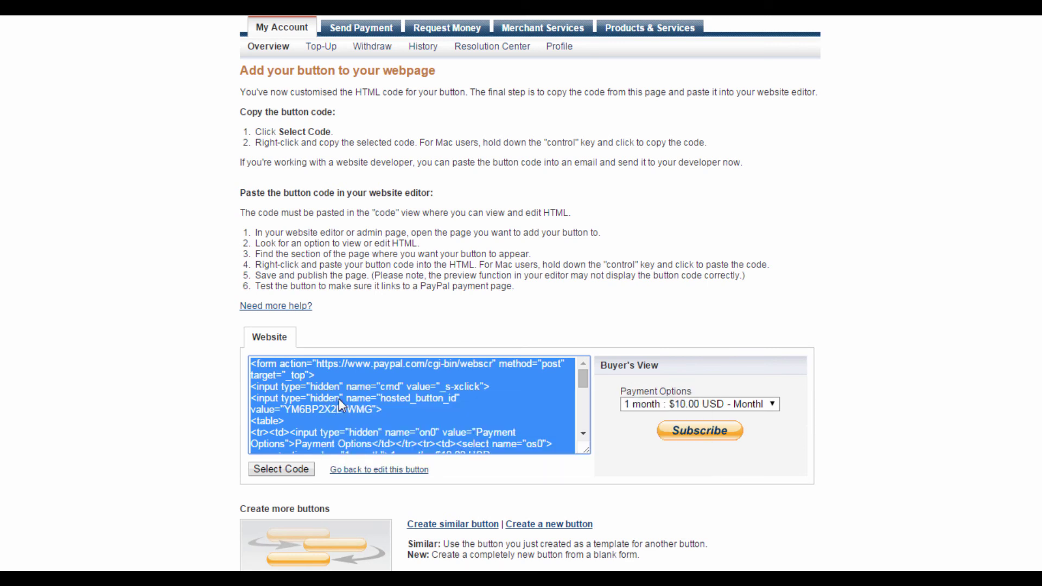